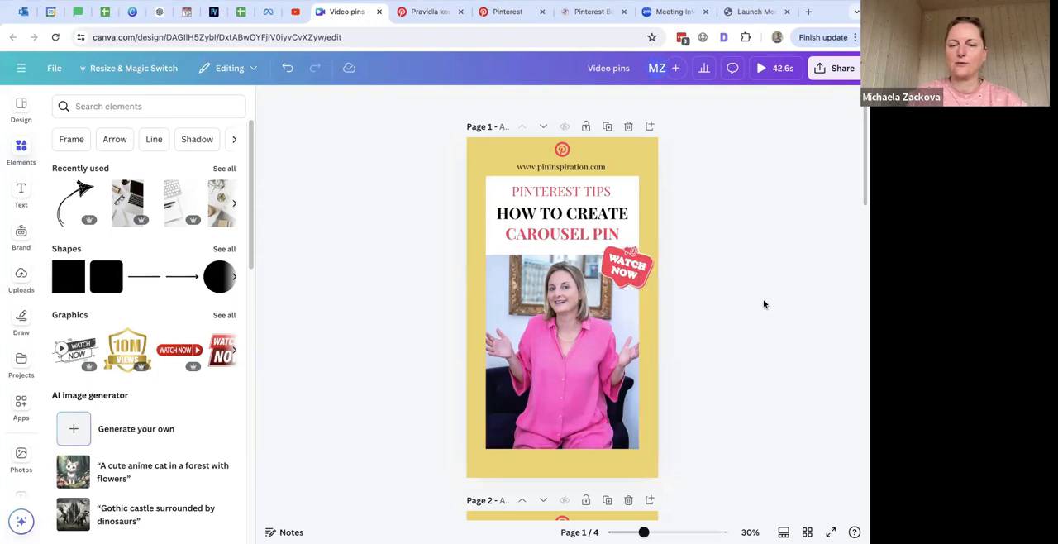
scroll(799, 302, "down", 4)
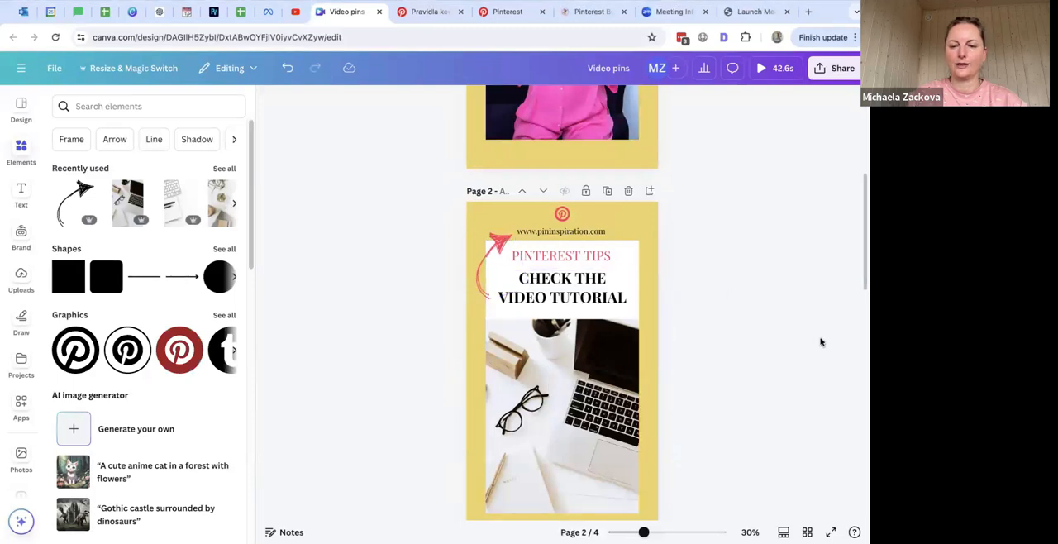
scroll(822, 339, "up", 5)
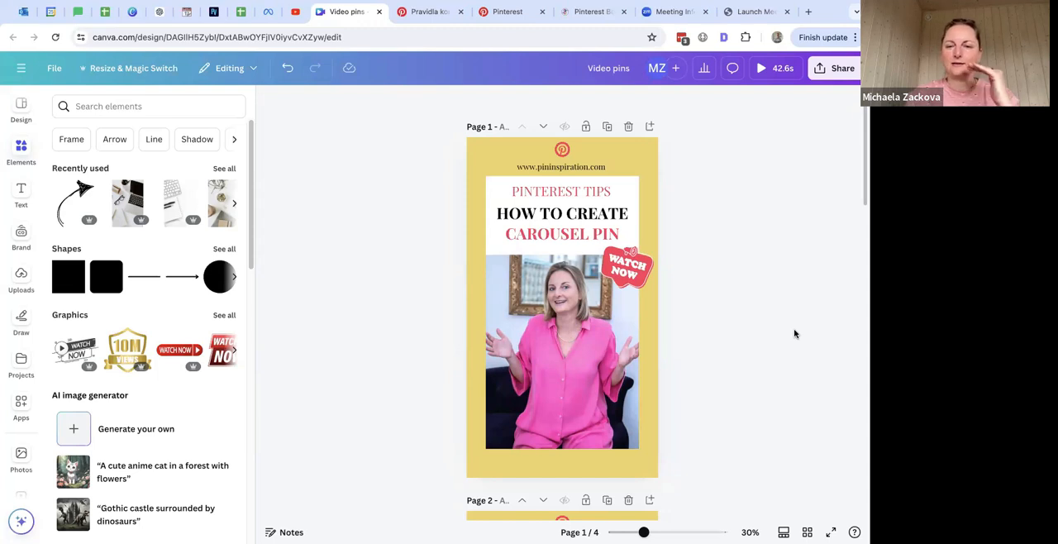
scroll(798, 326, "down", 5)
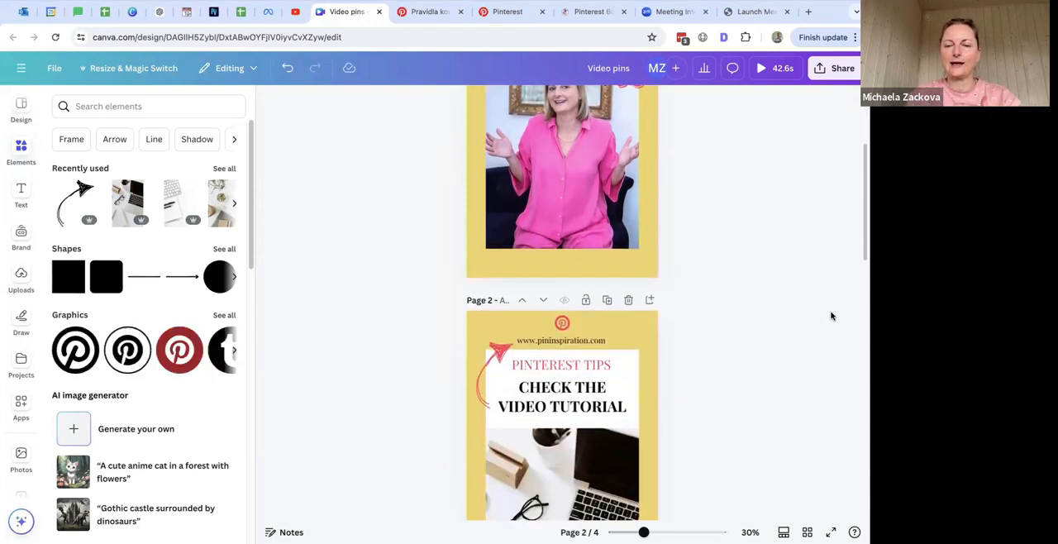
scroll(831, 315, "up", 3)
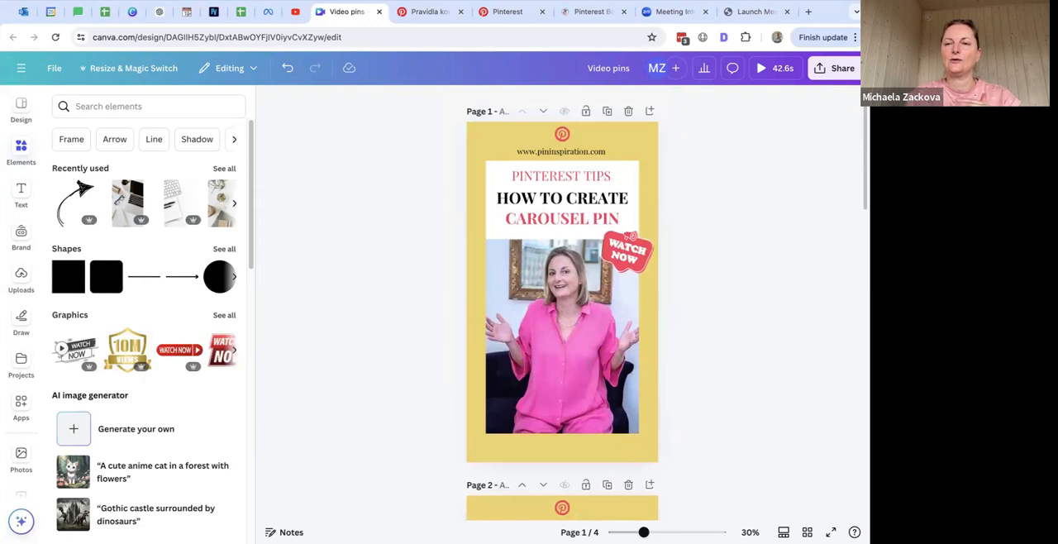
Step: Download only pages 1 and 2 of the Video pins design as an MP4 video
left_click(834, 68)
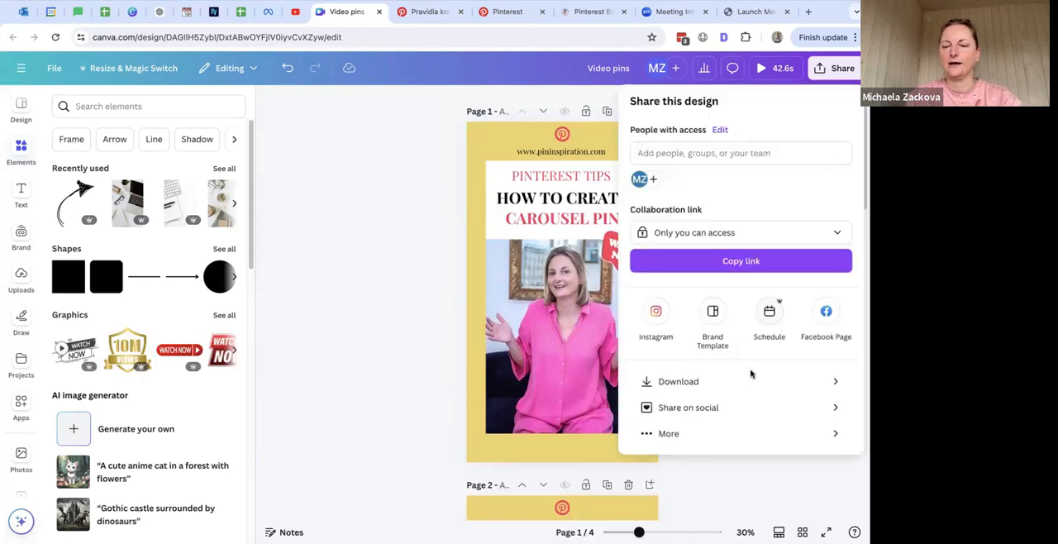
left_click(751, 382)
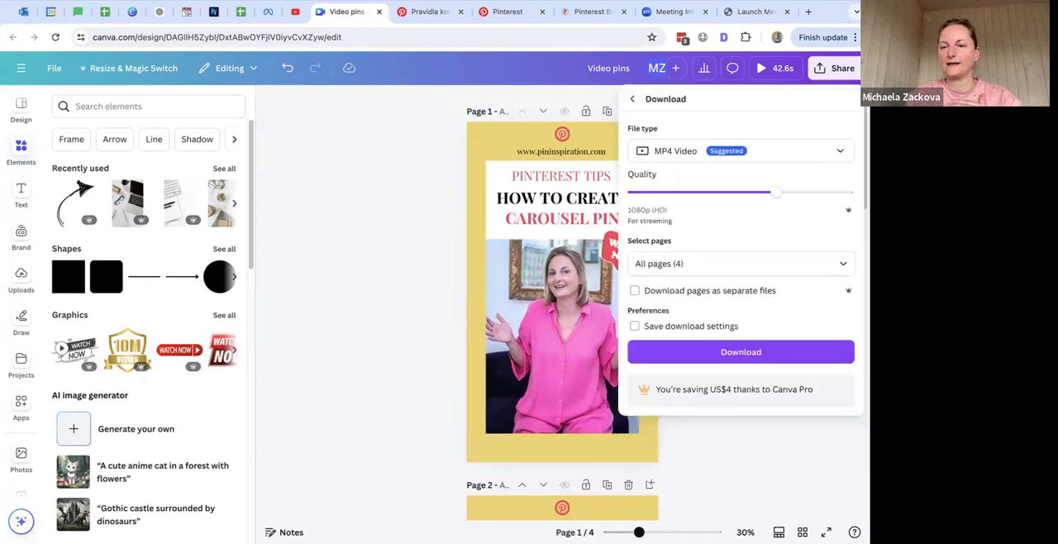
left_click(843, 263)
left_click(836, 297)
scroll(811, 353, "down", 1)
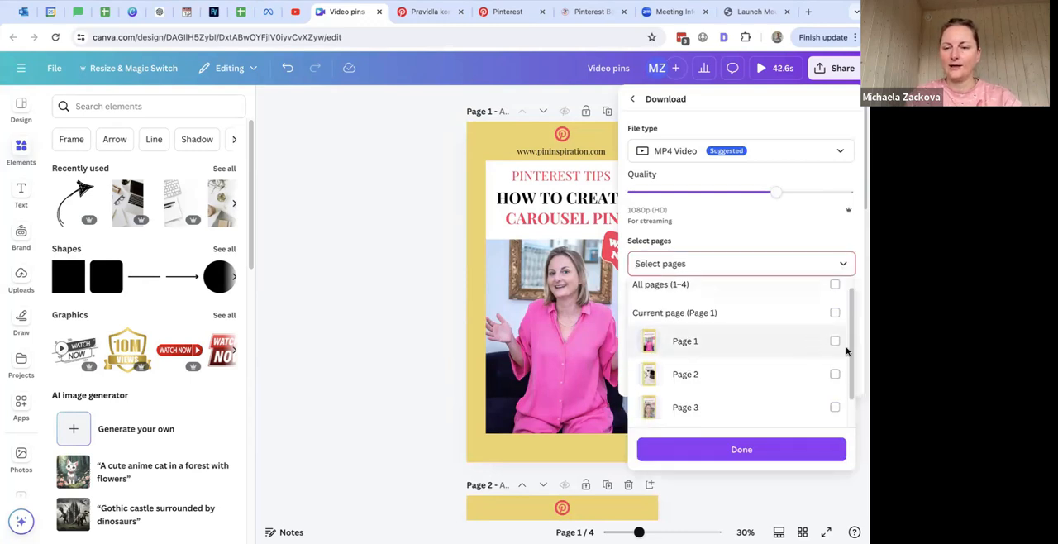
left_click(834, 341)
left_click(834, 375)
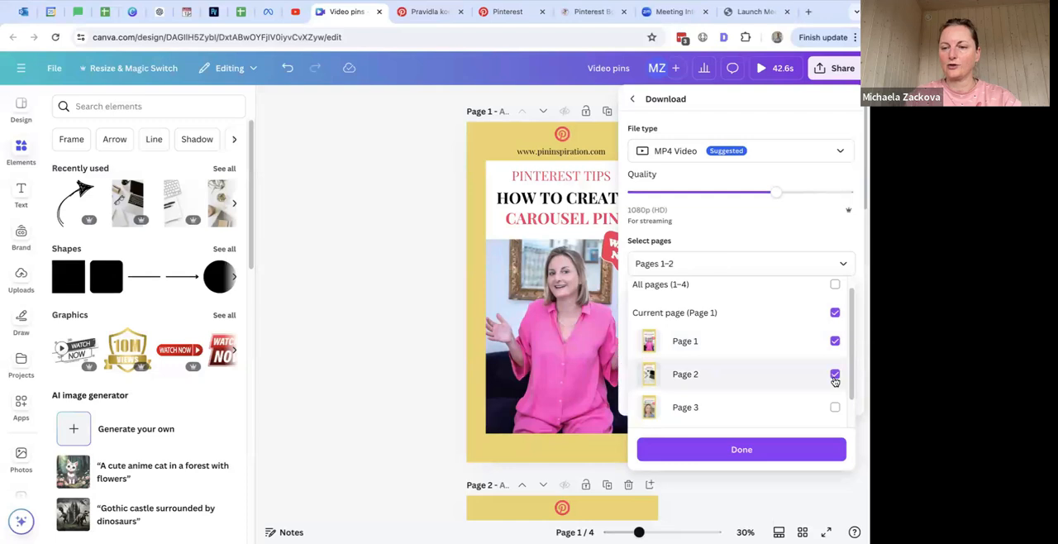
left_click(760, 450)
left_click(757, 352)
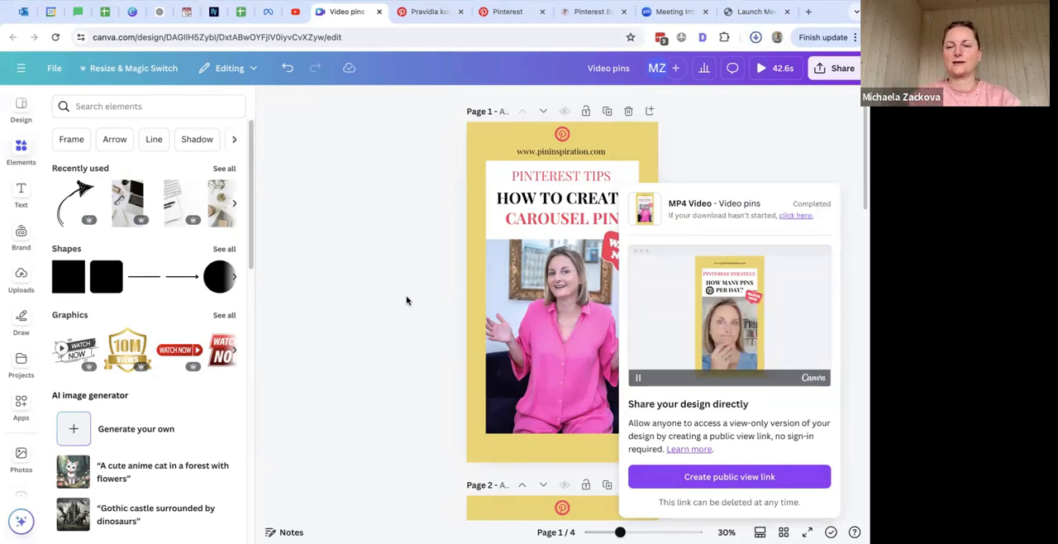
Step: Switch to Pinterest and start creating a new organic Pin
left_click(508, 11)
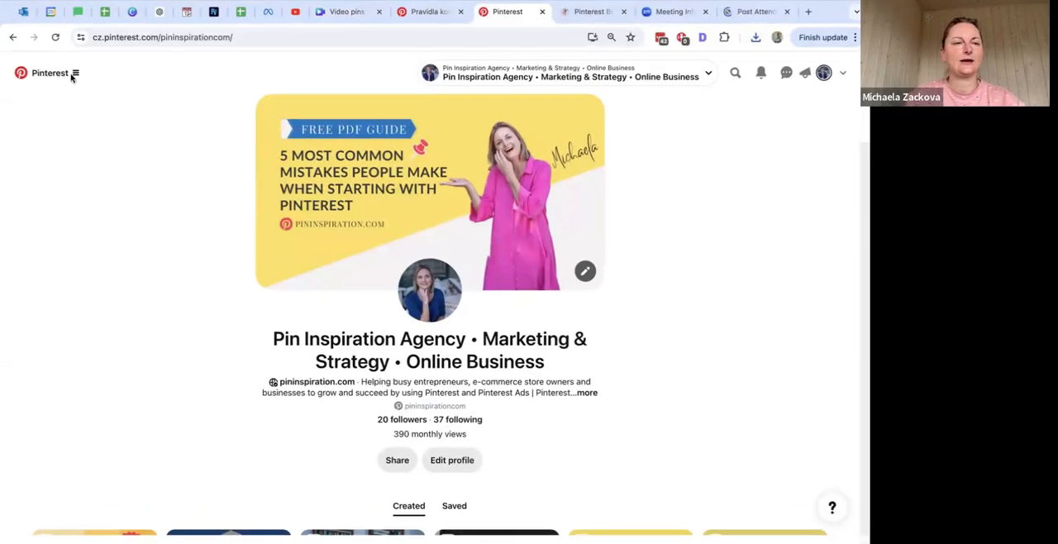
left_click(76, 74)
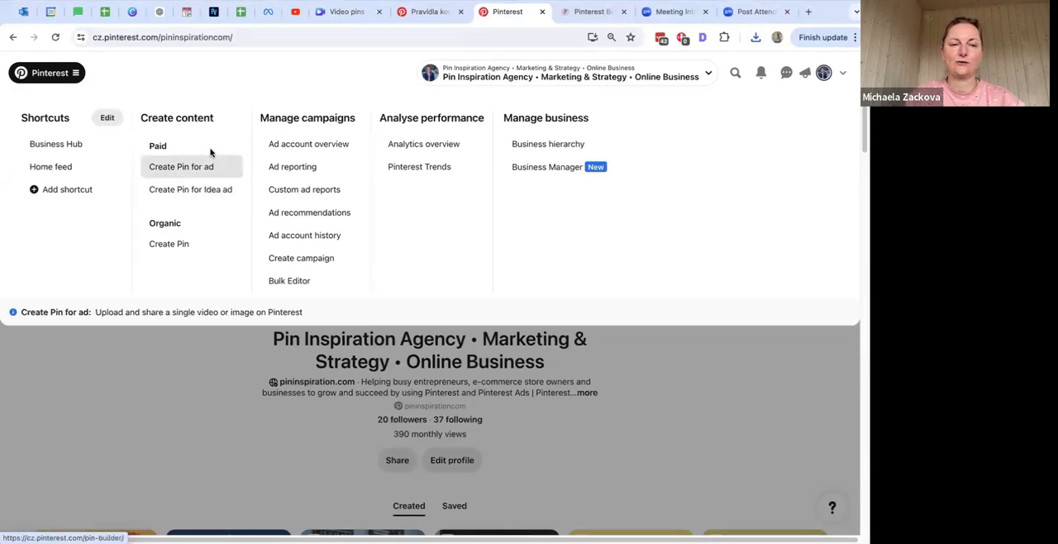
left_click(180, 241)
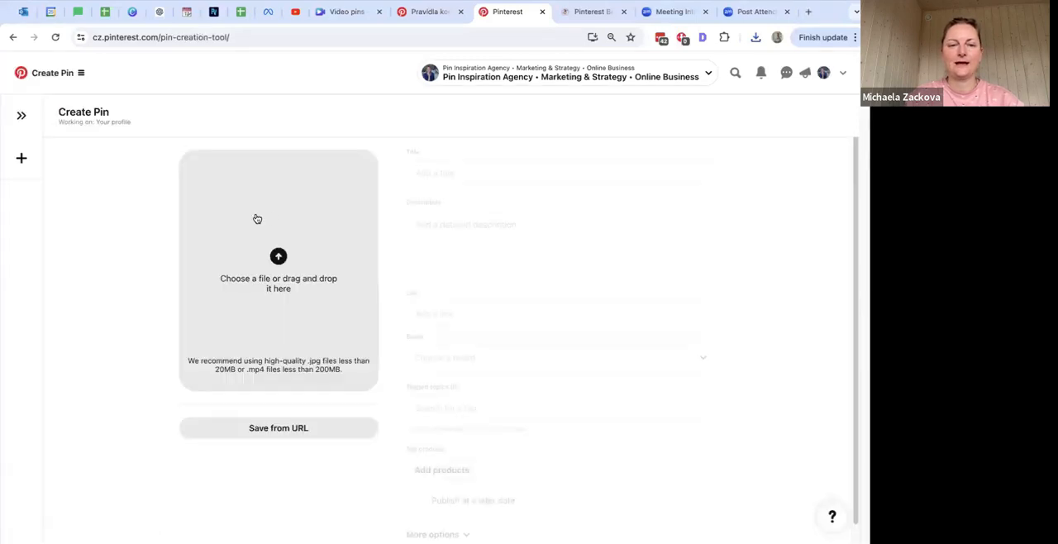
Step: Upload Video pins.mp4 from the Downloads folder as the Pin's media
left_click(356, 213)
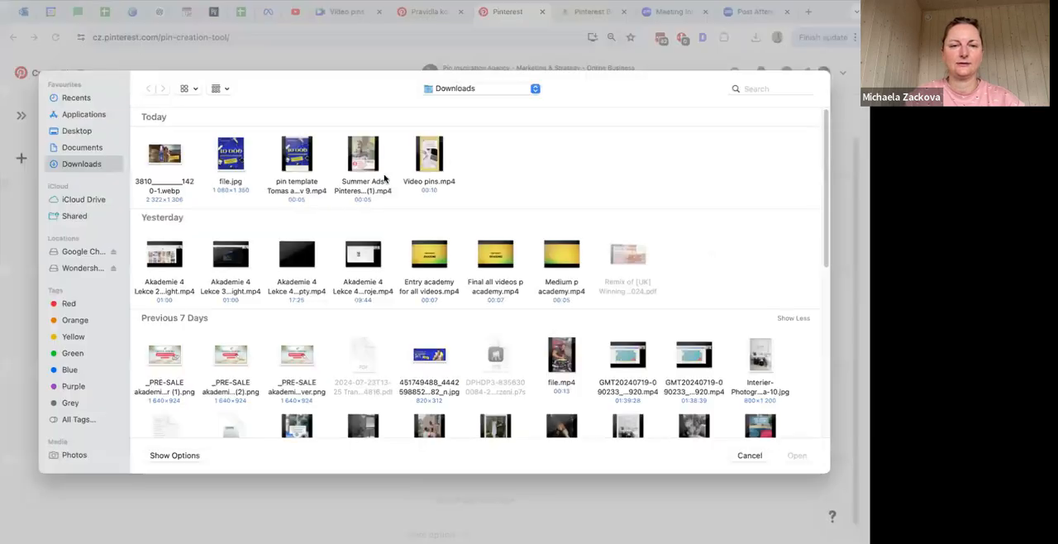
left_click(429, 154)
left_click(797, 455)
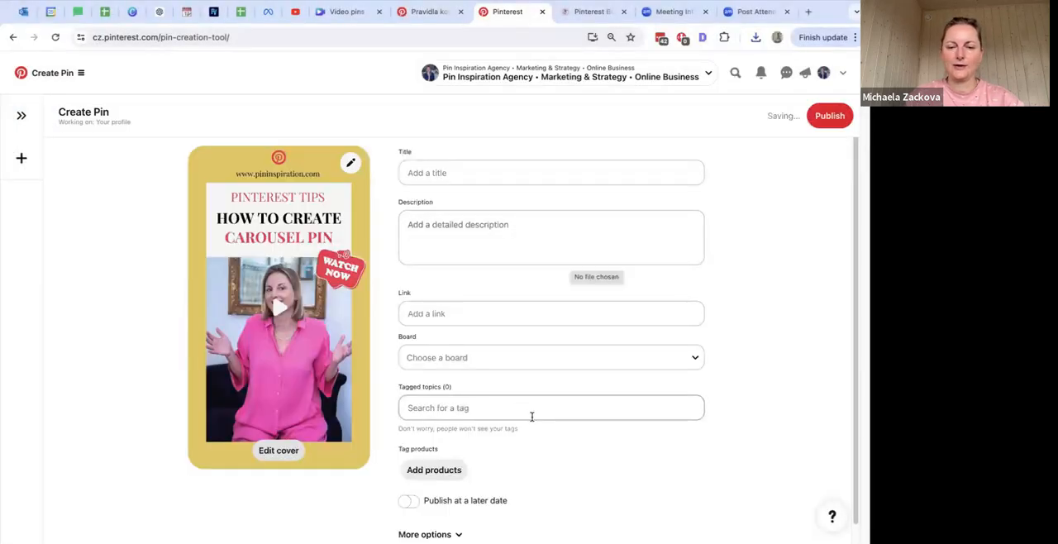
Step: Set the video's cover to the fourth frame, with the "How to create carousel pin" heading
left_click(278, 451)
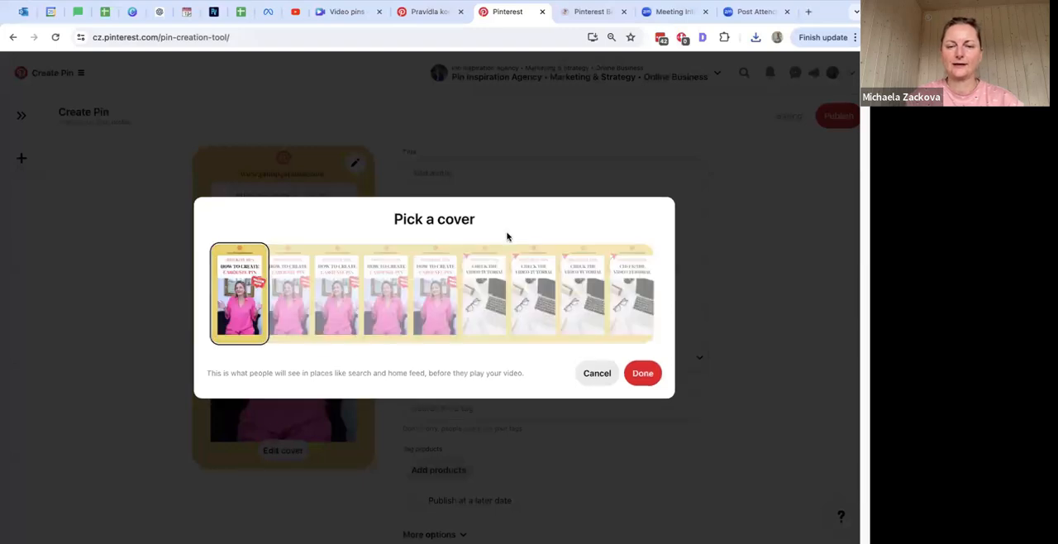
left_click(370, 302)
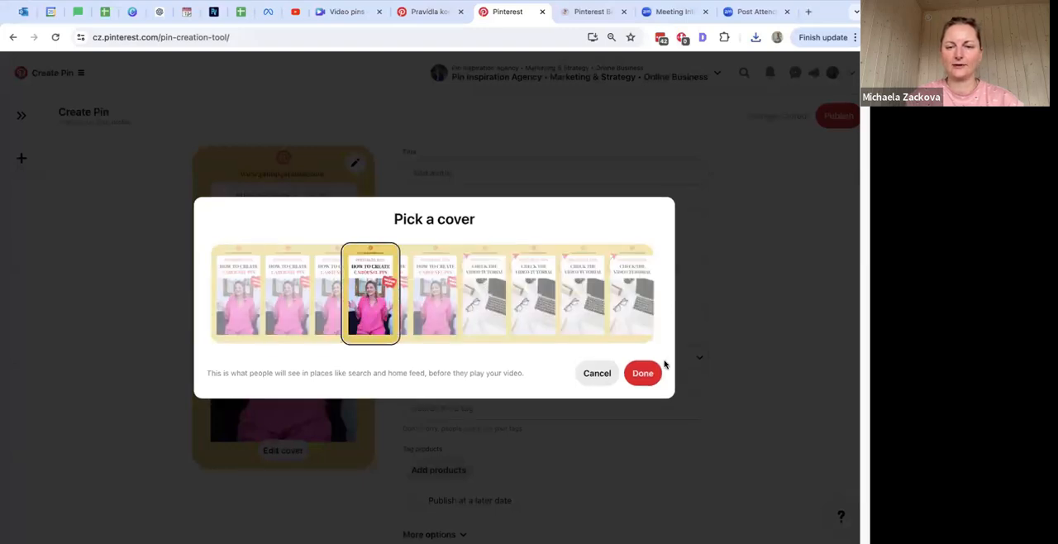
left_click(642, 373)
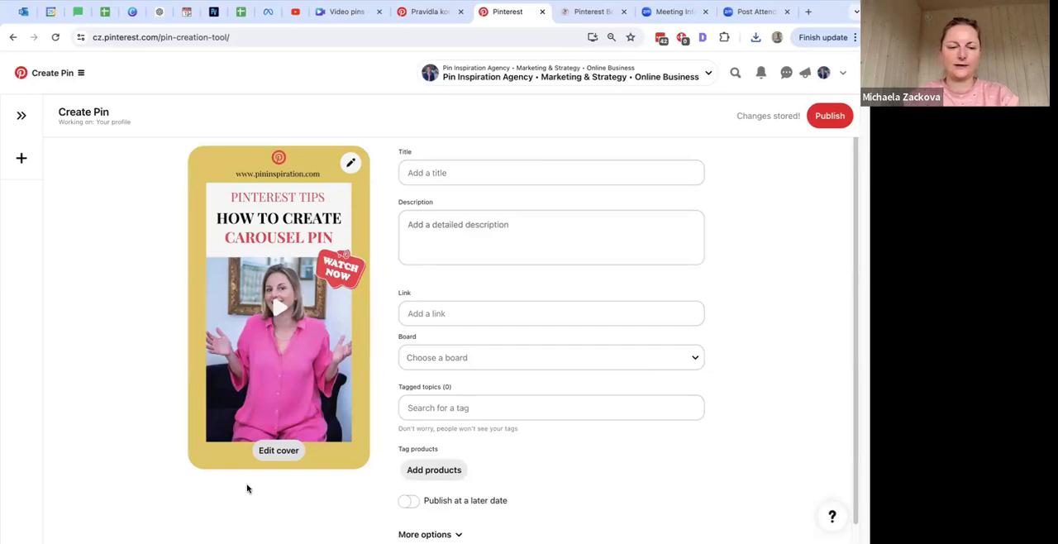
Step: Add the title "Video tutorial: Create carousel pin for Pinterest" and a description promoting the step by step video tutorial on the YT Channel Pin Inspiration
left_click(469, 175)
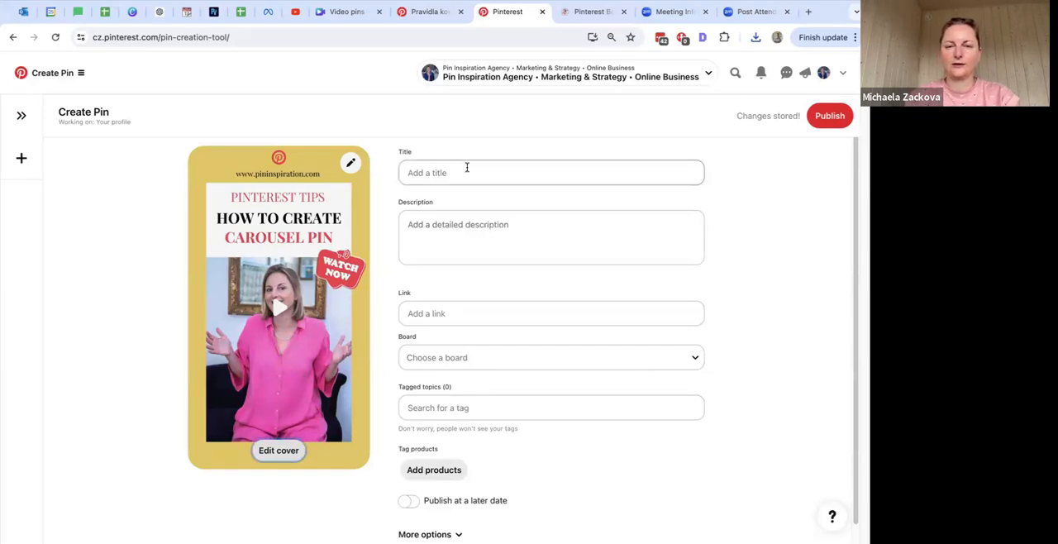
type("Video tutorial: Create carousel pin for Pinterest")
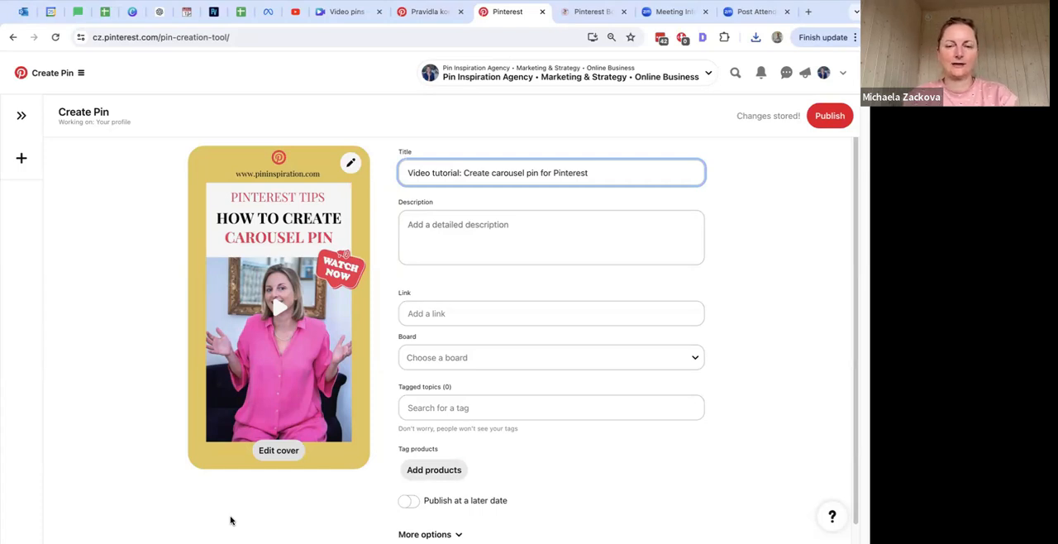
left_click(433, 228)
key("ctrl+v")
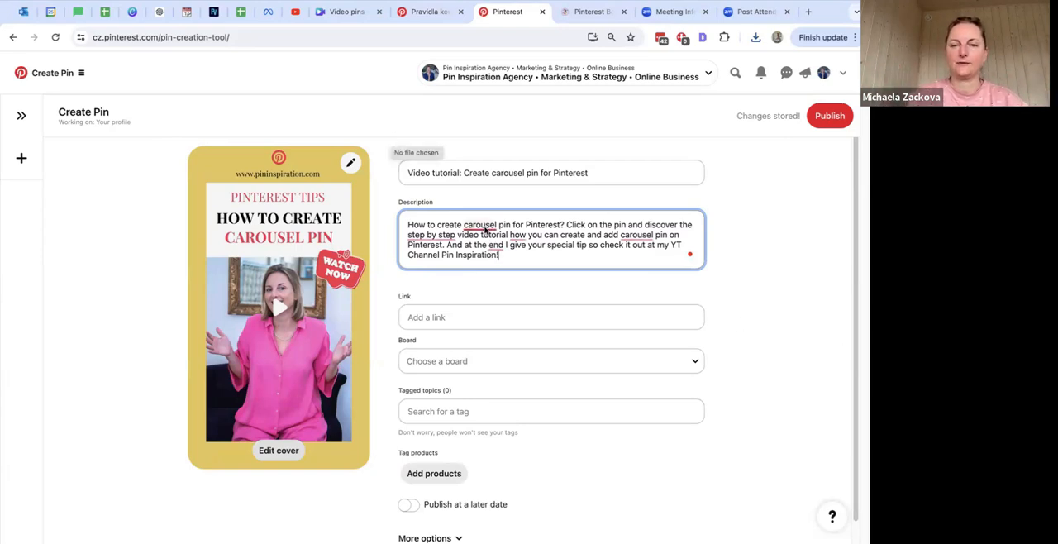
Step: Apply the suggested grammar corrections in the description: "a carousel" in both places, "step-by-step", "tutorial on how" and a comma after "end"
mouse_move(486, 232)
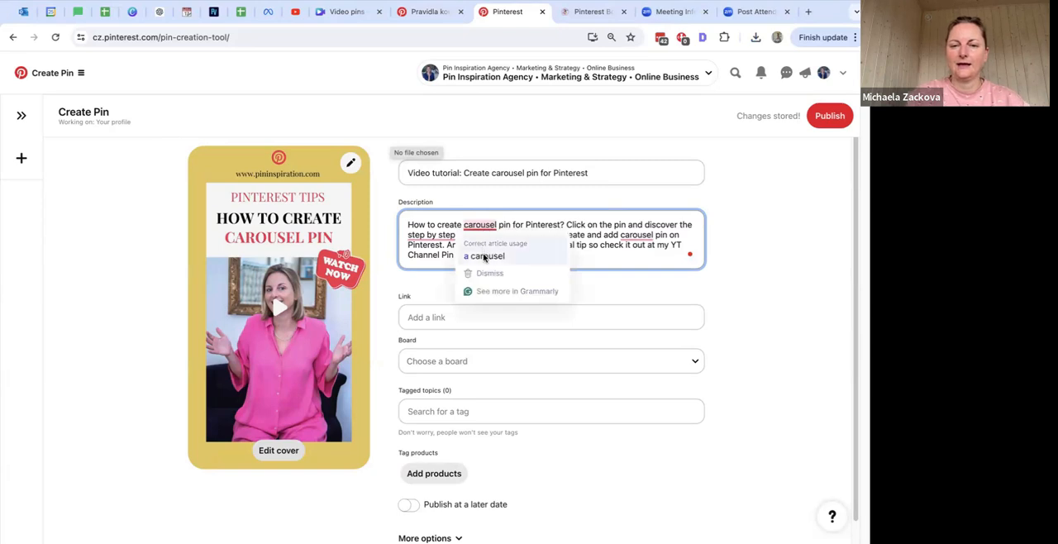
left_click(484, 255)
mouse_move(447, 236)
left_click(450, 268)
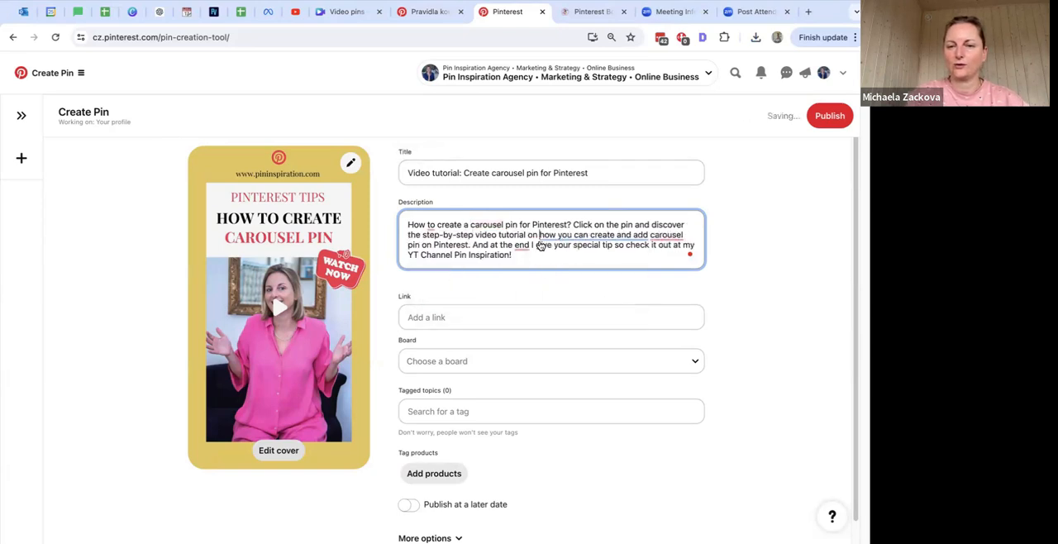
mouse_move(662, 236)
left_click(668, 265)
mouse_move(521, 248)
left_click(522, 266)
scroll(759, 285, "down", 1)
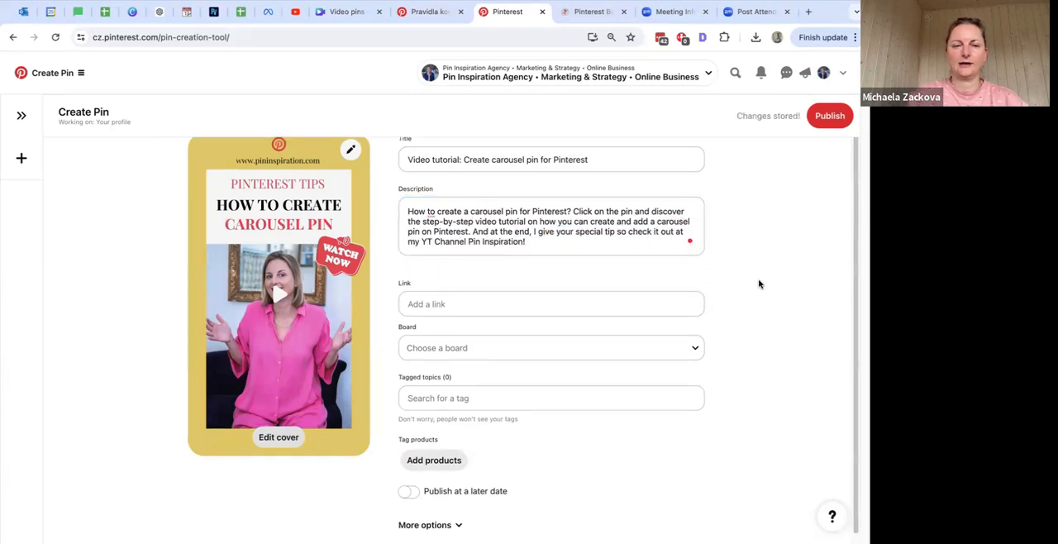
left_click(527, 303)
type("www")
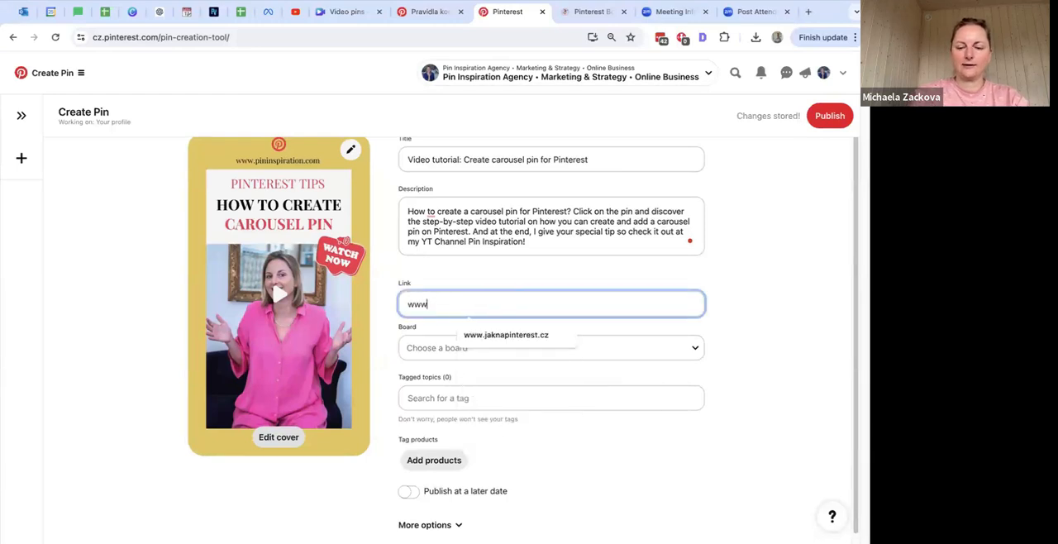
type(".pininspir")
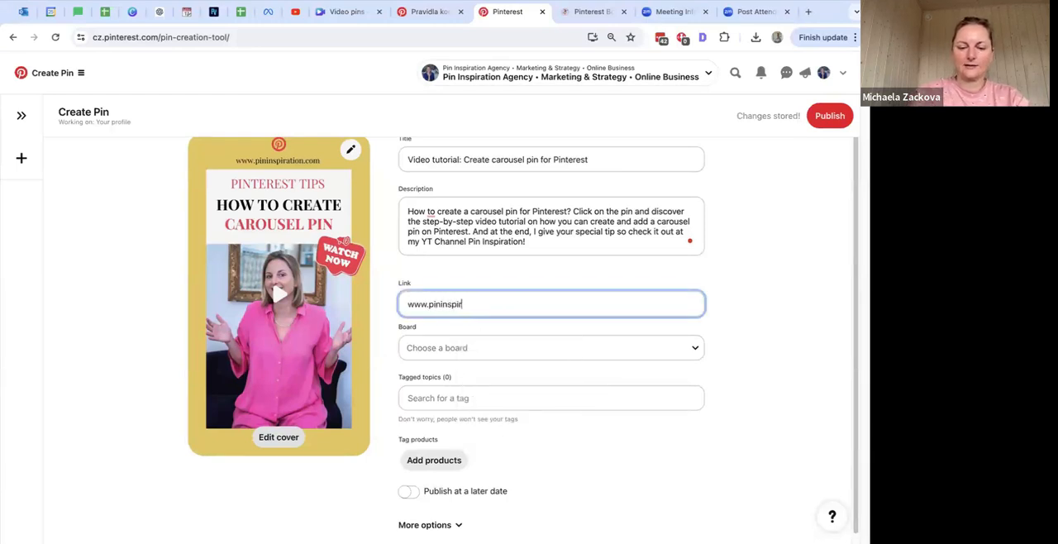
type("ation.com")
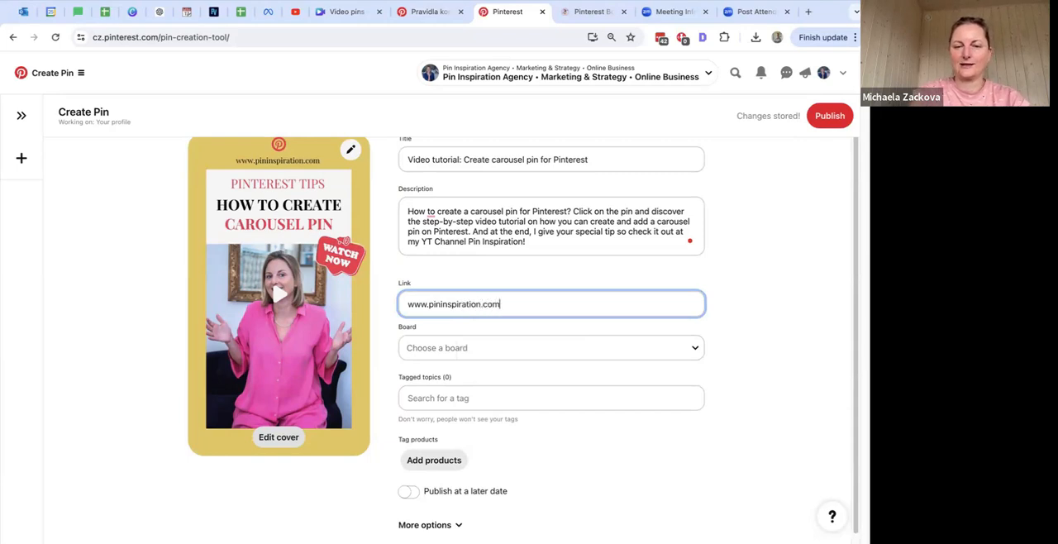
left_click(777, 328)
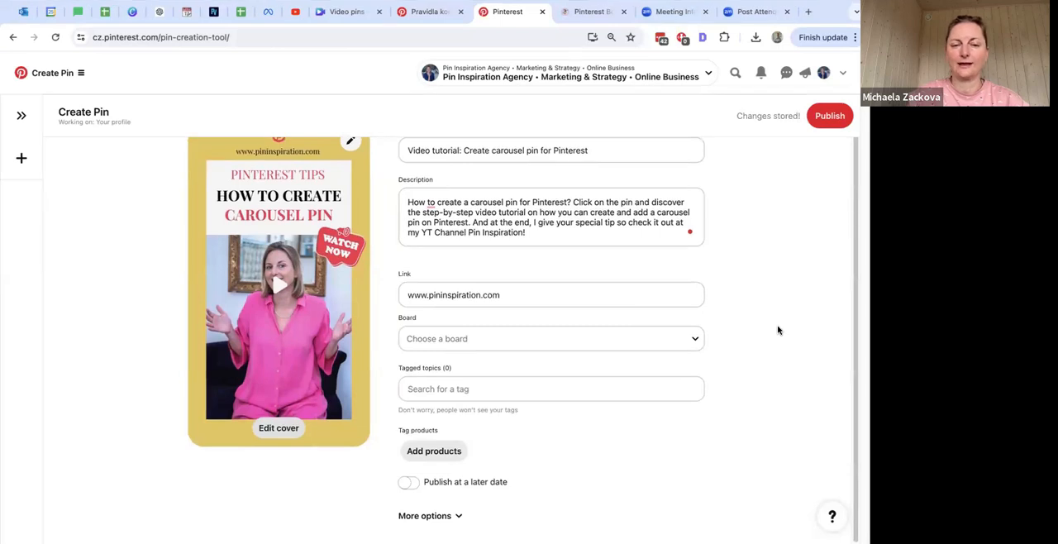
Step: Assign the Pin to the Pinterest Marketing board
left_click(695, 339)
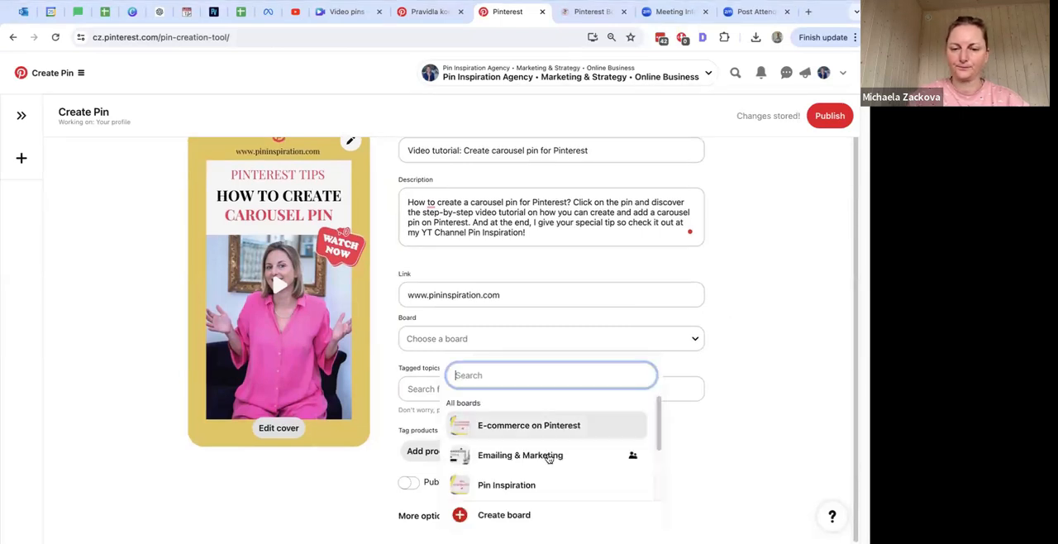
scroll(562, 454, "down", 4)
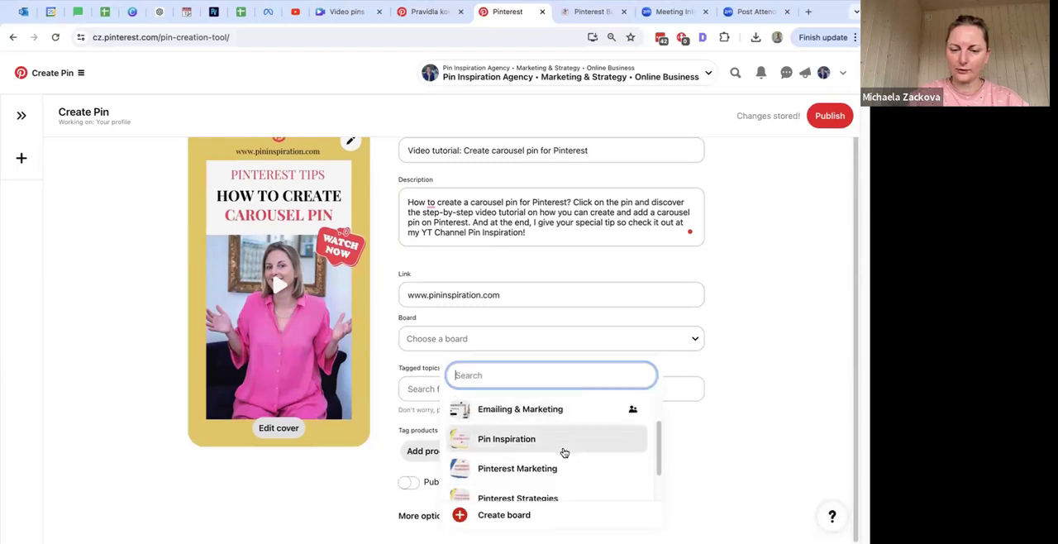
left_click(546, 451)
Step: Tag the Pin with the topics Marketing, Business Ideas and Carousel
left_click(583, 388)
type("marketing")
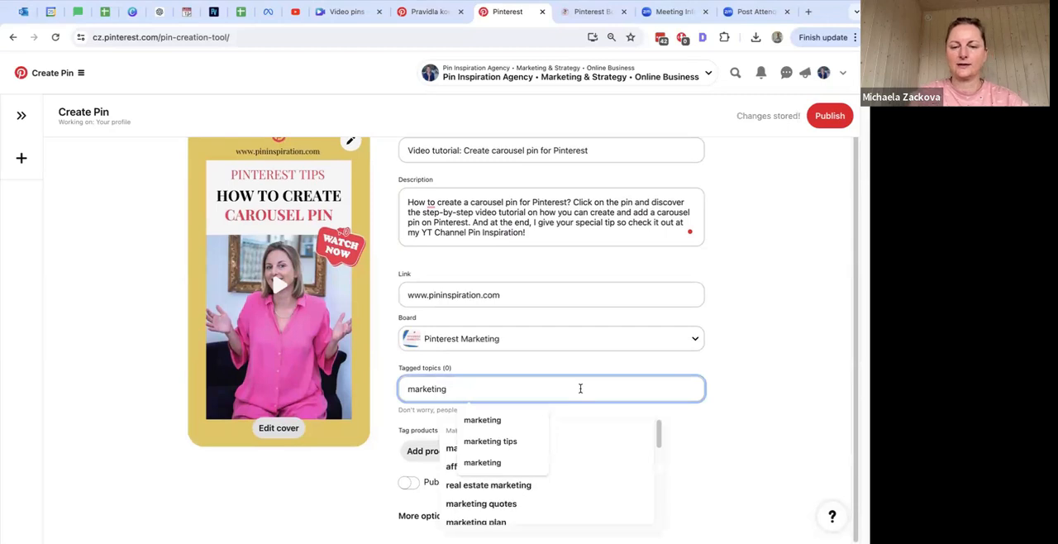
left_click(485, 421)
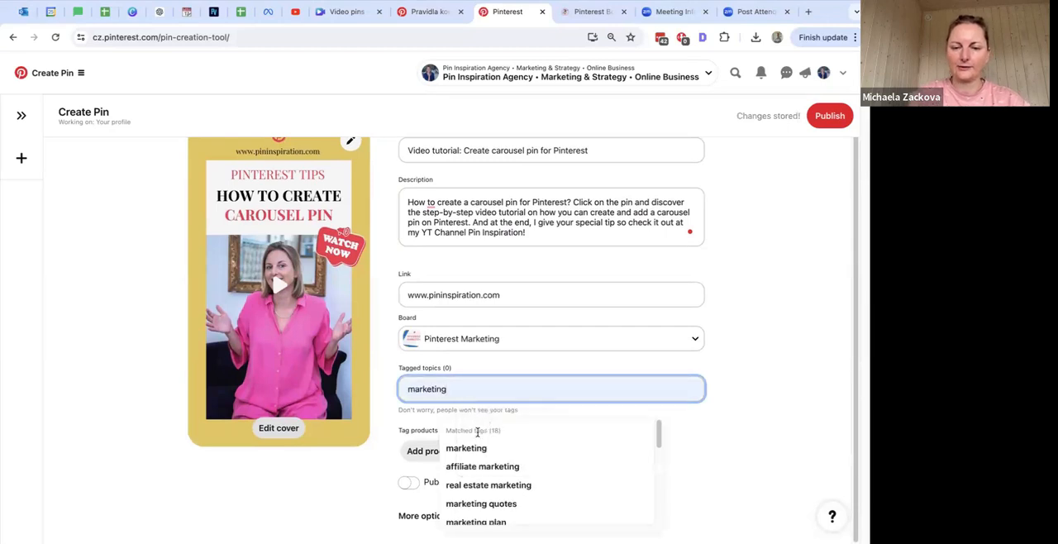
left_click(477, 448)
left_click(534, 387)
type("business")
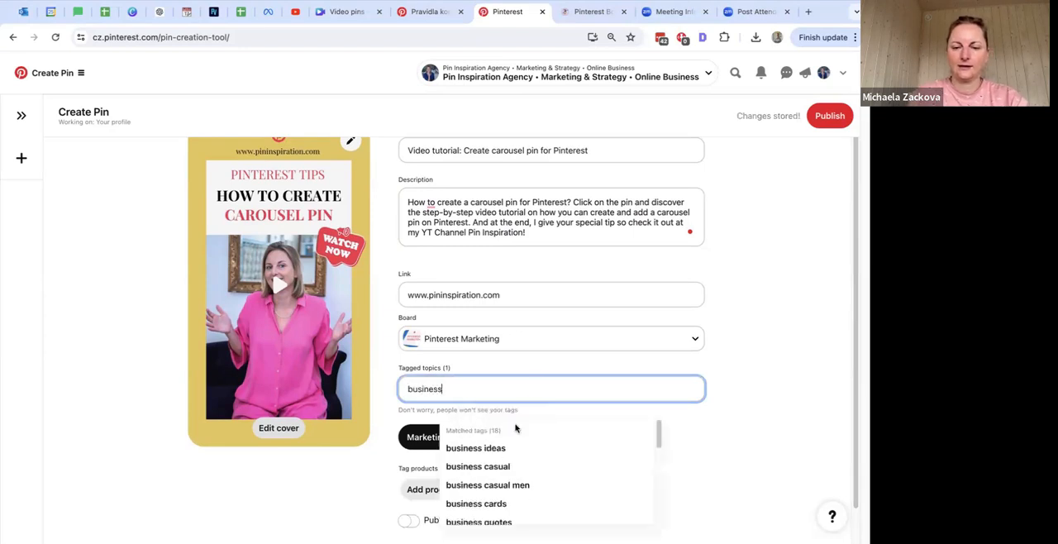
left_click(500, 446)
left_click(493, 389)
type("carouel")
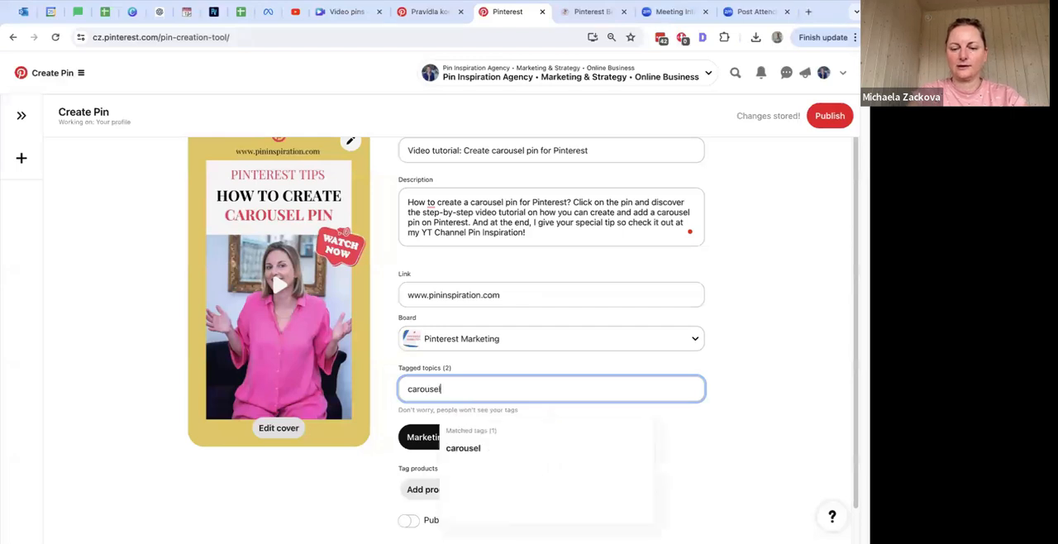
left_click(495, 446)
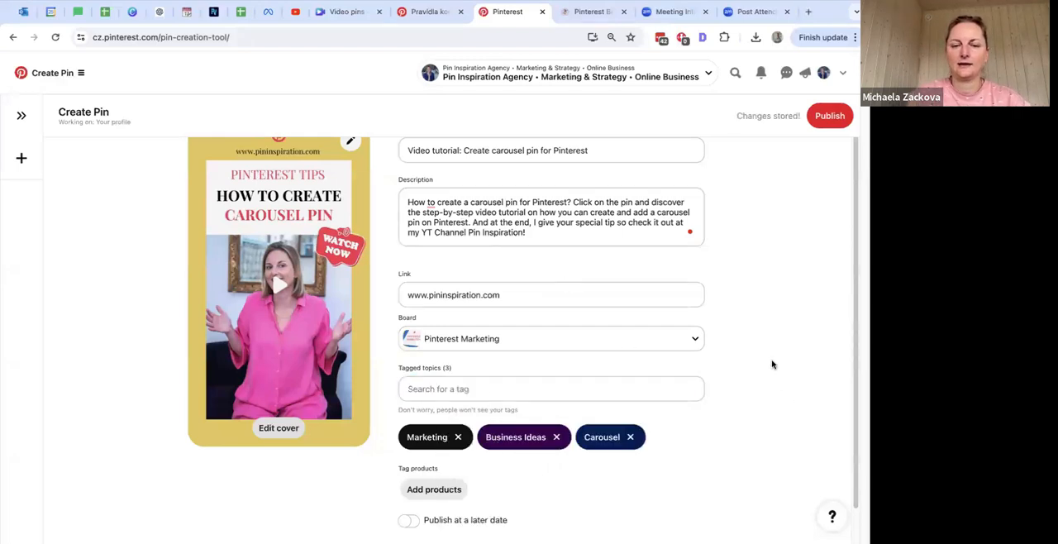
scroll(772, 361, "down", 1)
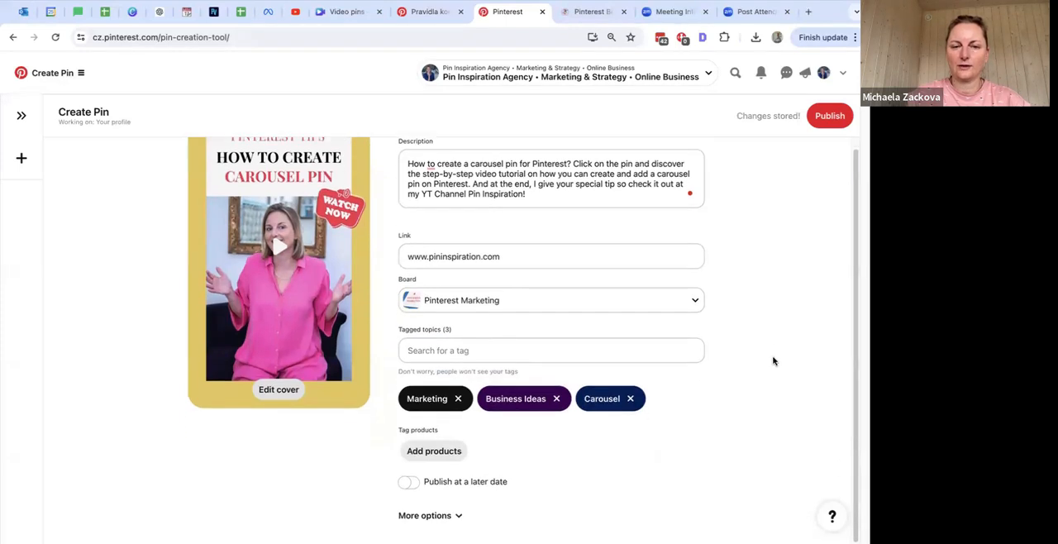
Step: Publish the finished video Pin
scroll(771, 364, "up", 1)
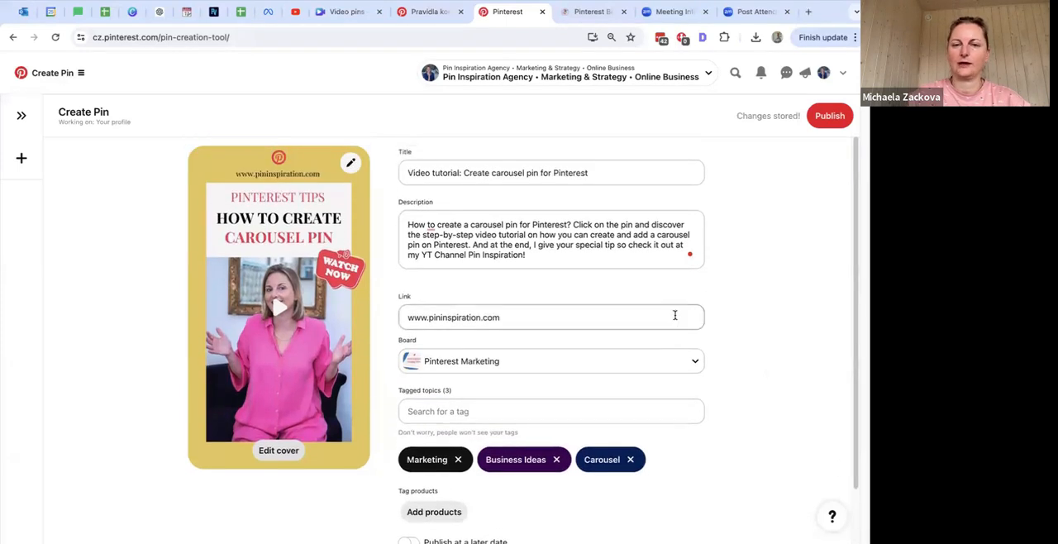
left_click(828, 120)
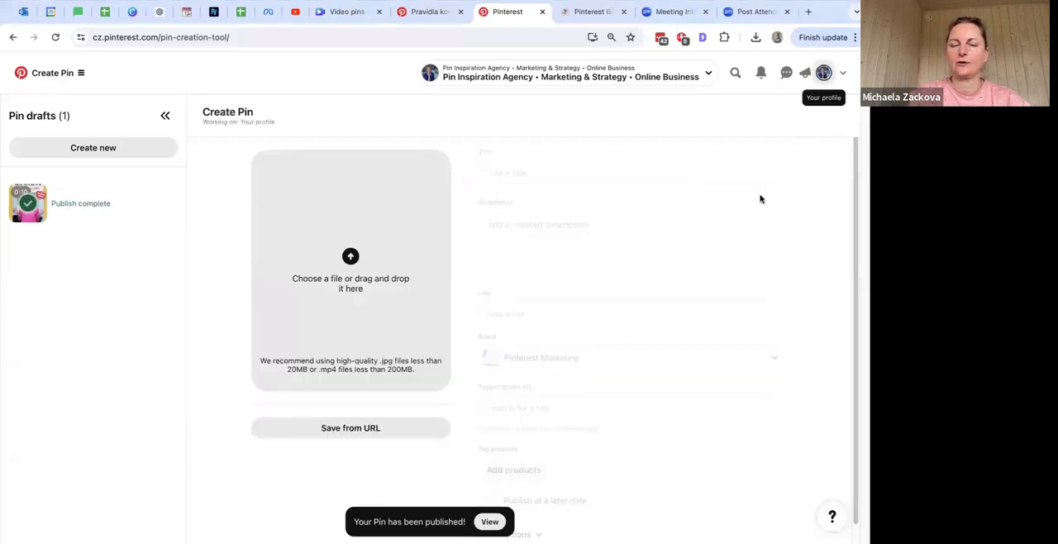
Step: Open the profile and refresh it to find the newly published Pin among the created Pins
scroll(498, 261, "down", 3)
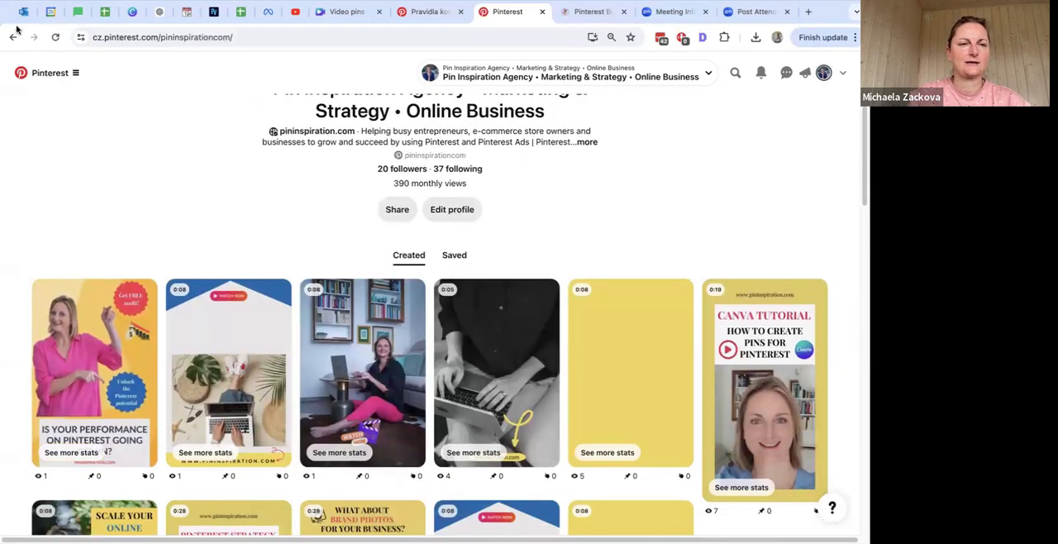
left_click(55, 38)
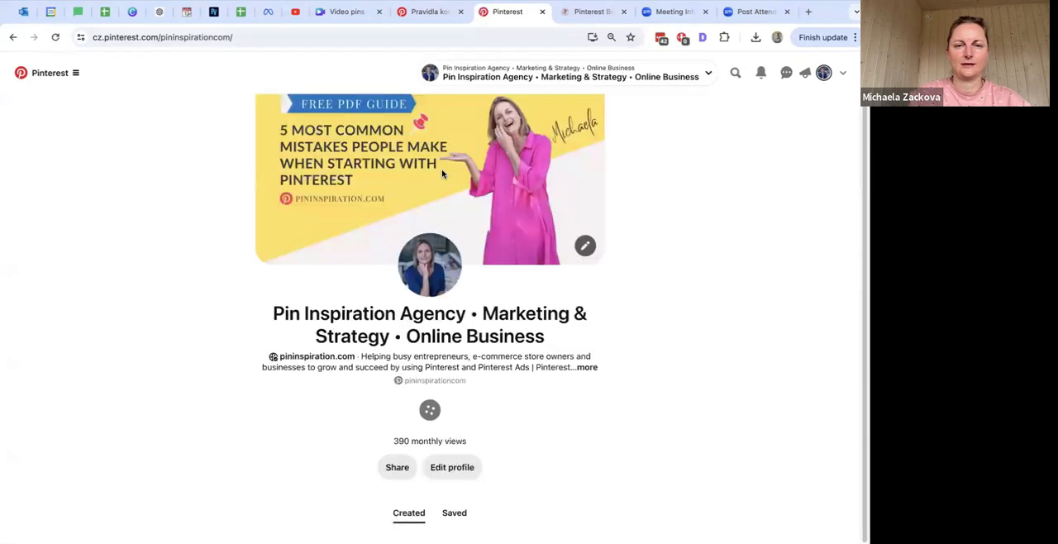
scroll(206, 190, "down", 3)
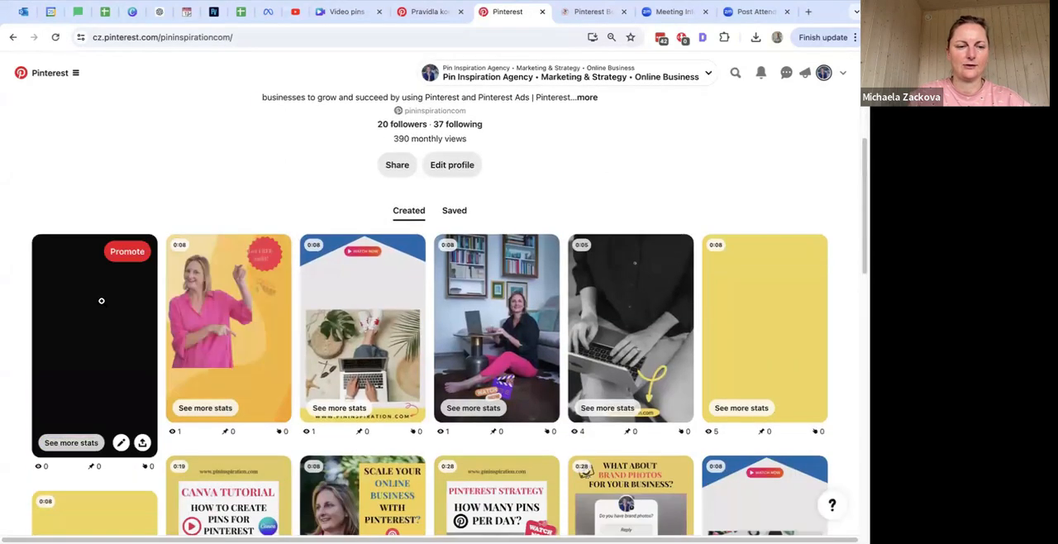
Step: Open the newly published carousel tutorial Pin and replay its video to check both pages
left_click(97, 303)
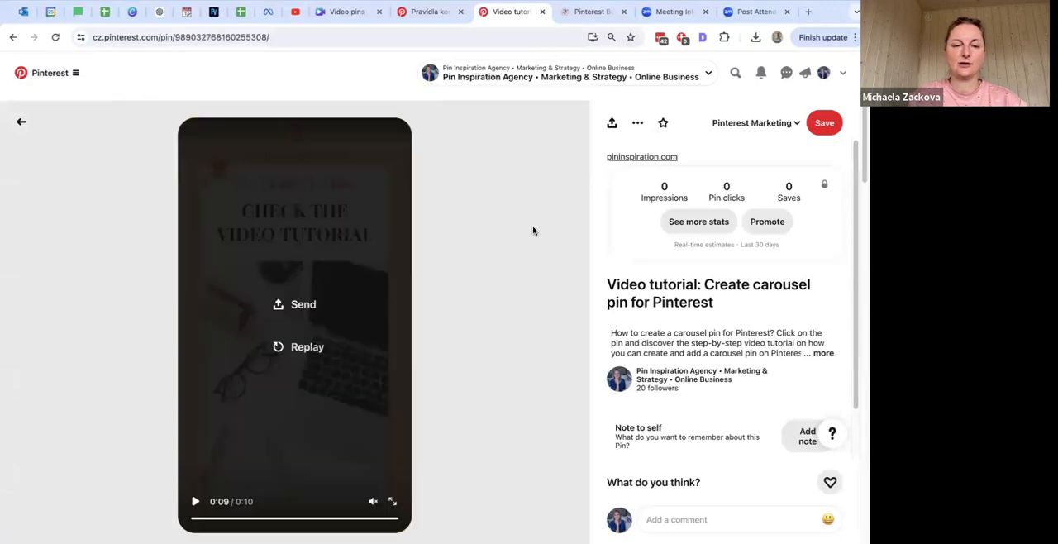
left_click(304, 346)
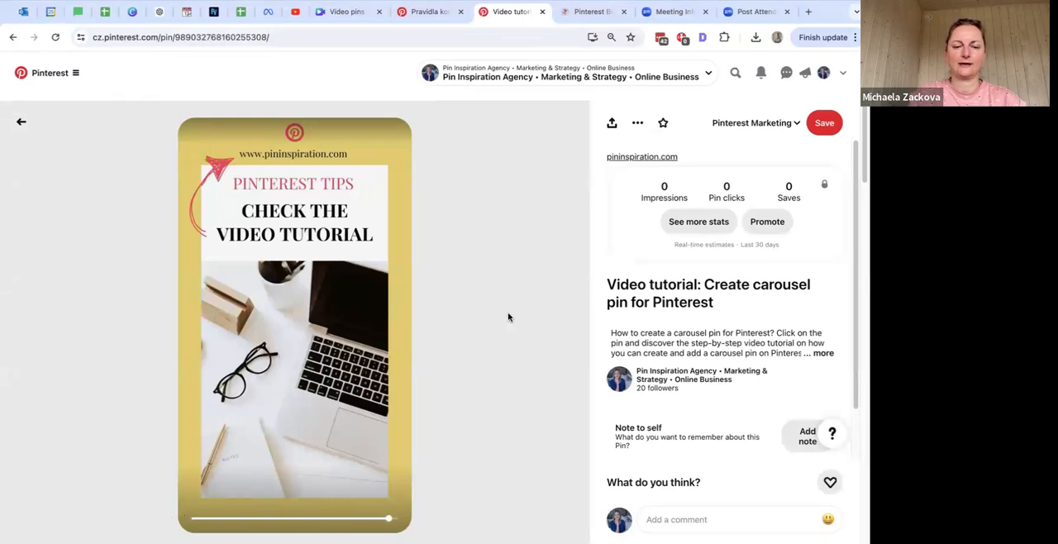
left_click(299, 347)
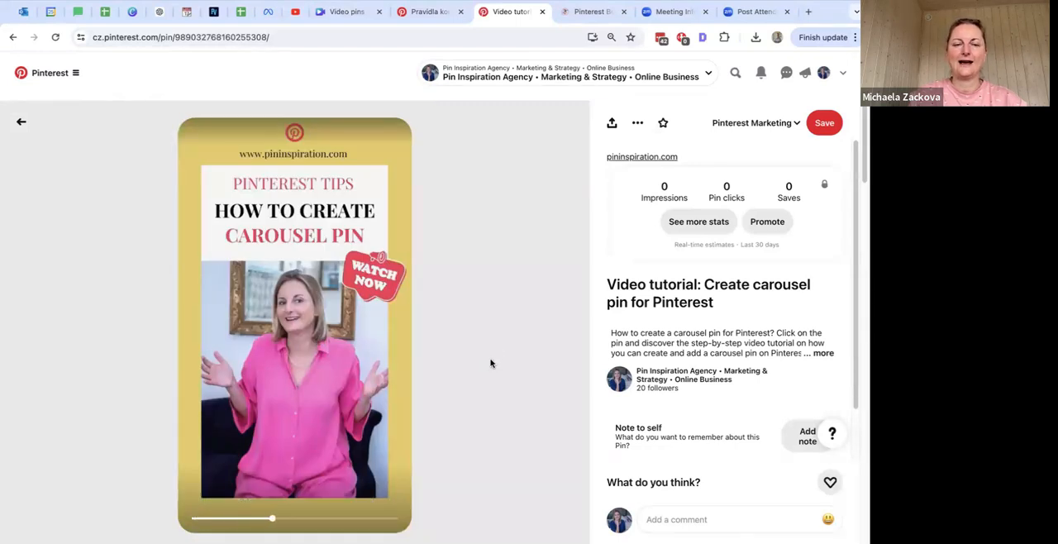
Step: Return to the profile and review how the new Pin's cover appears among the created Pins
left_click(824, 75)
scroll(801, 306, "down", 3)
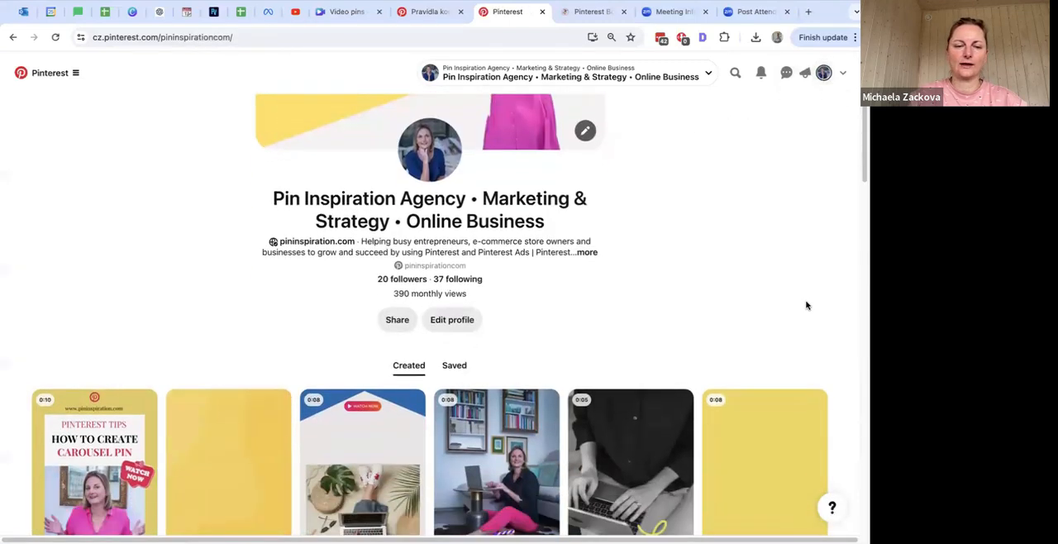
scroll(807, 305, "down", 3)
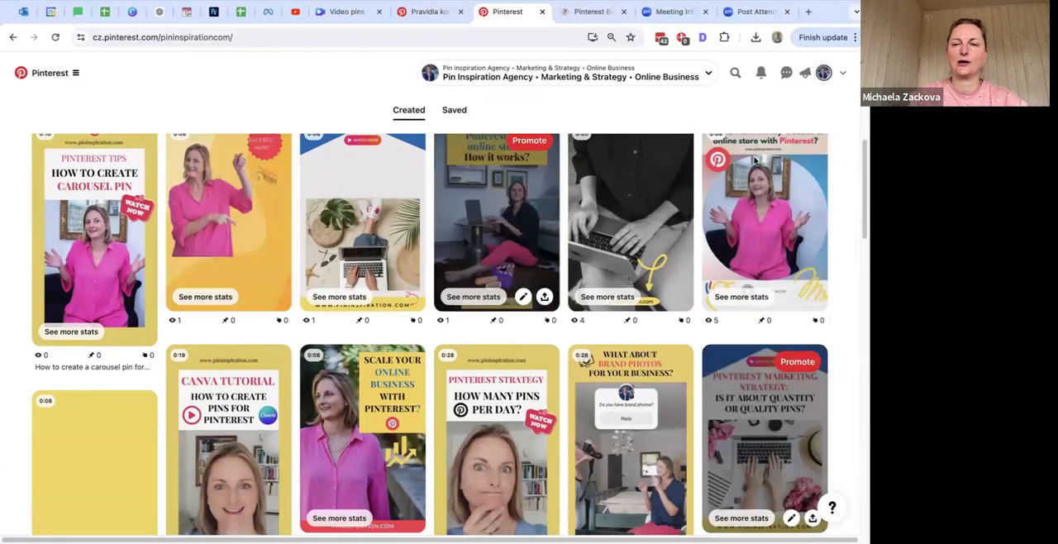
left_click(76, 74)
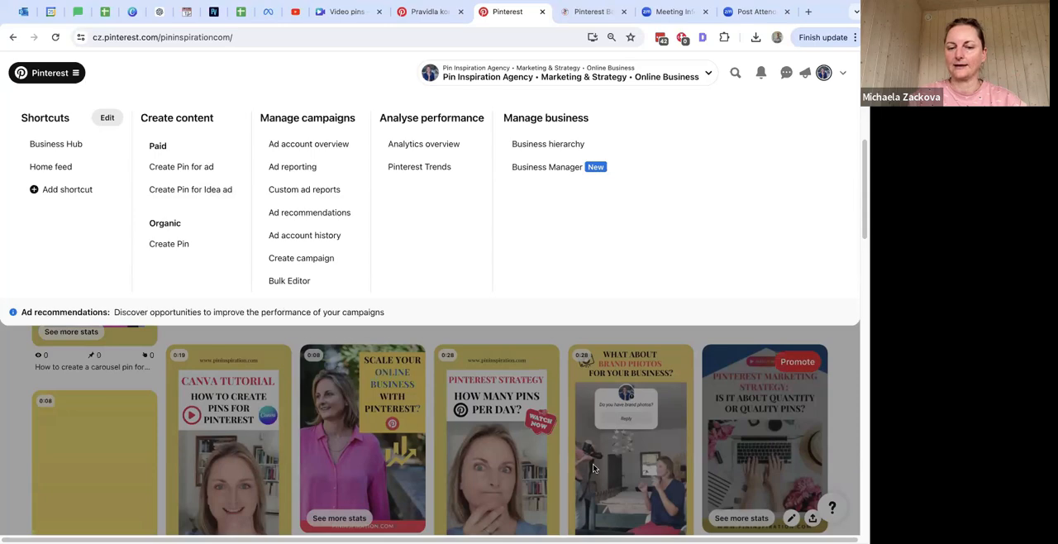
scroll(833, 352, "down", 1)
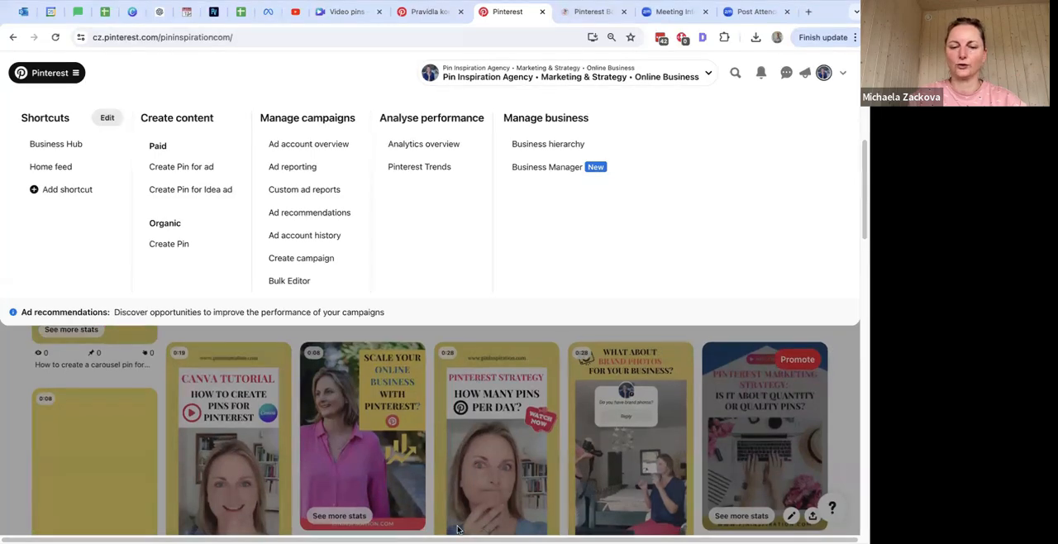